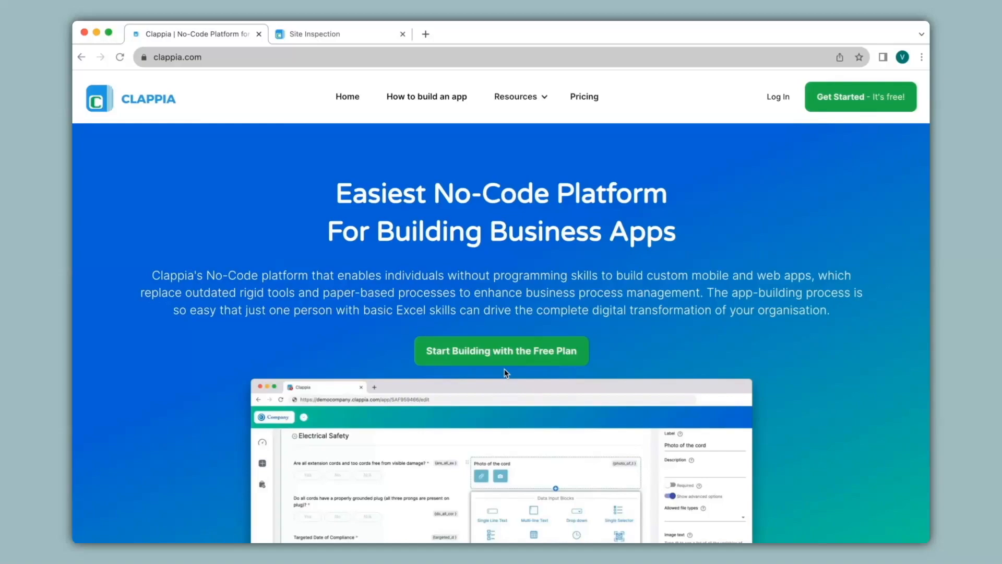
Submit a site inspection with site name XYZ, a hand-drawn signature, Department 1 and inspection details "Done"
left_click(313, 41)
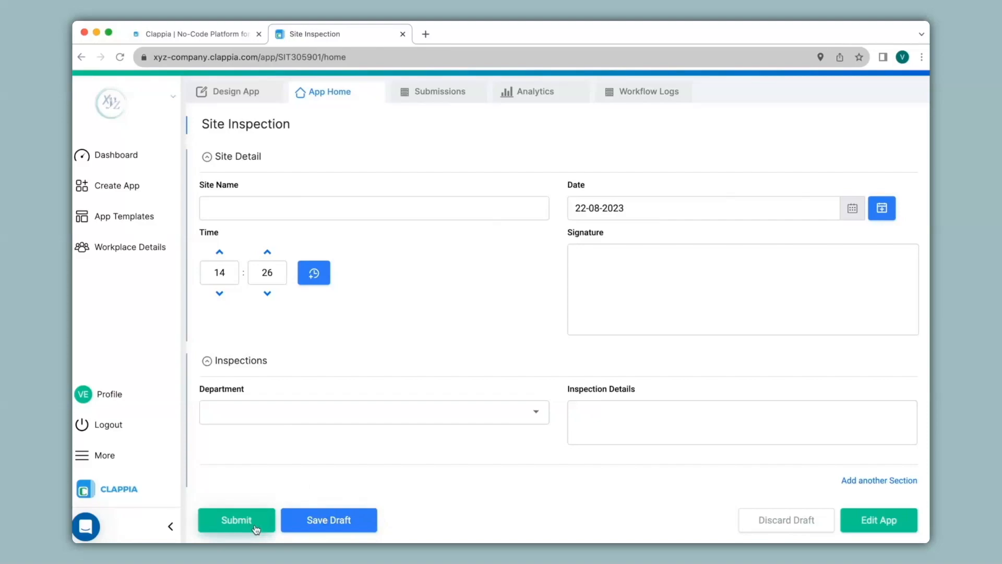
left_click(373, 205)
type("XYZ")
mouse_move(675, 324)
left_mouse_down()
mouse_move(658, 329)
mouse_move(704, 285)
left_mouse_up()
left_click(533, 413)
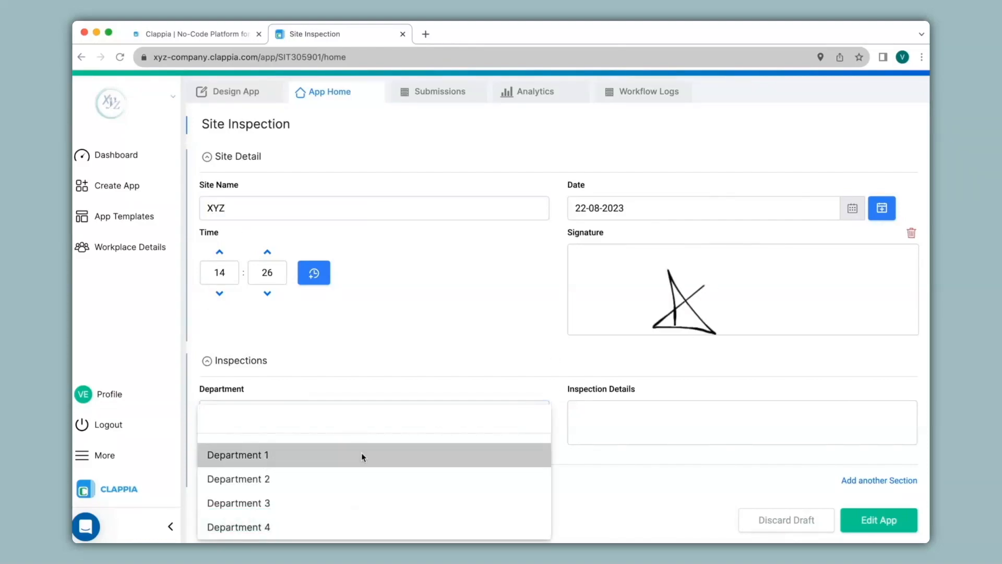
left_click(276, 460)
left_click(593, 424)
type("Done")
left_click(257, 519)
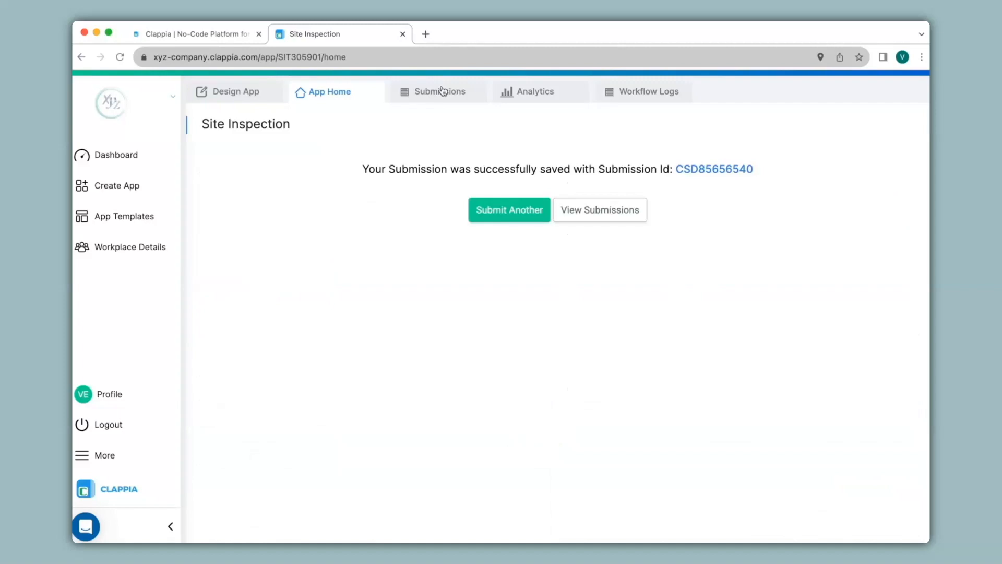
Start another submission with site name XYZ and Department 2, and save it as a draft
left_click(512, 208)
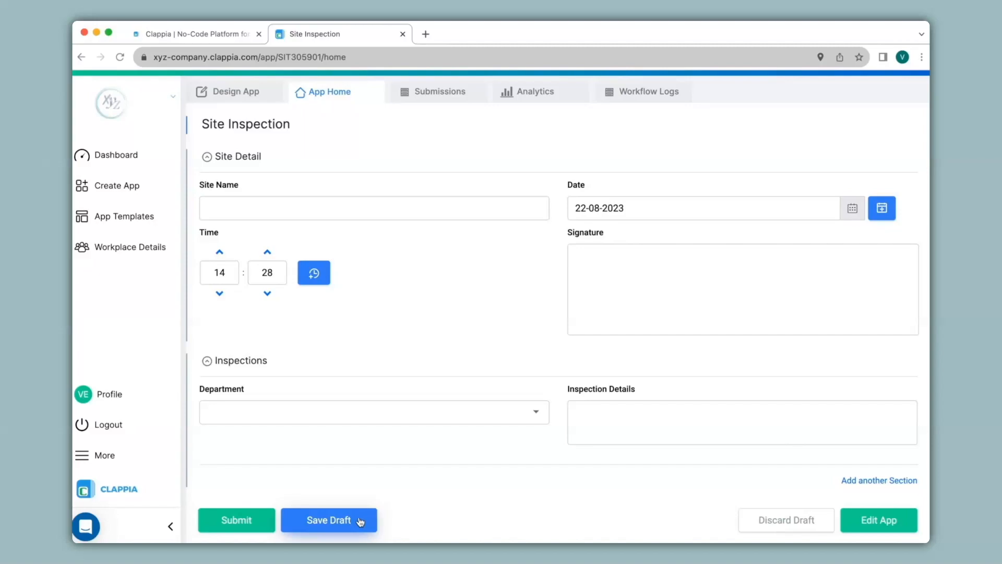
left_click(374, 208)
type("XYZ")
left_click(405, 411)
left_click(241, 477)
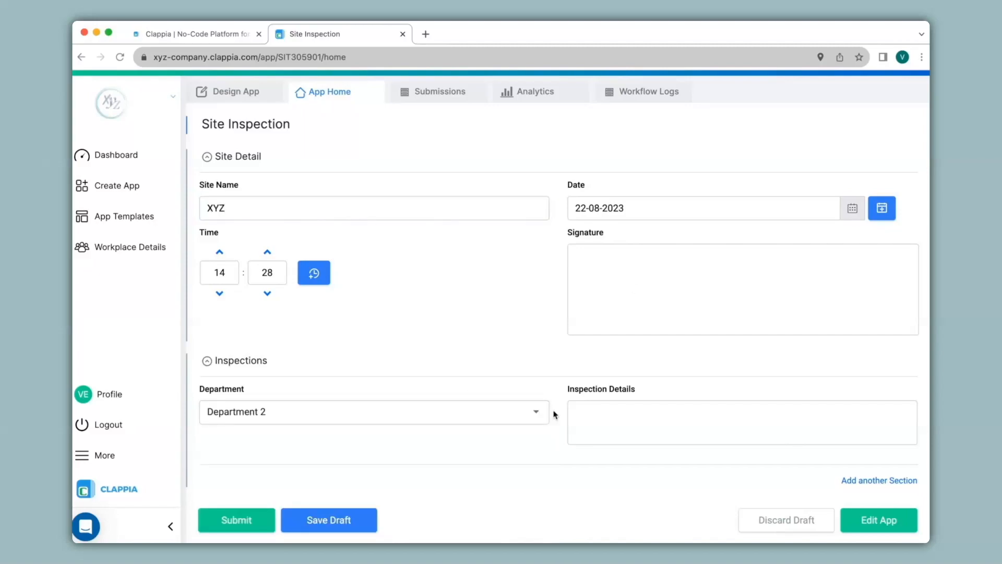
left_click(354, 519)
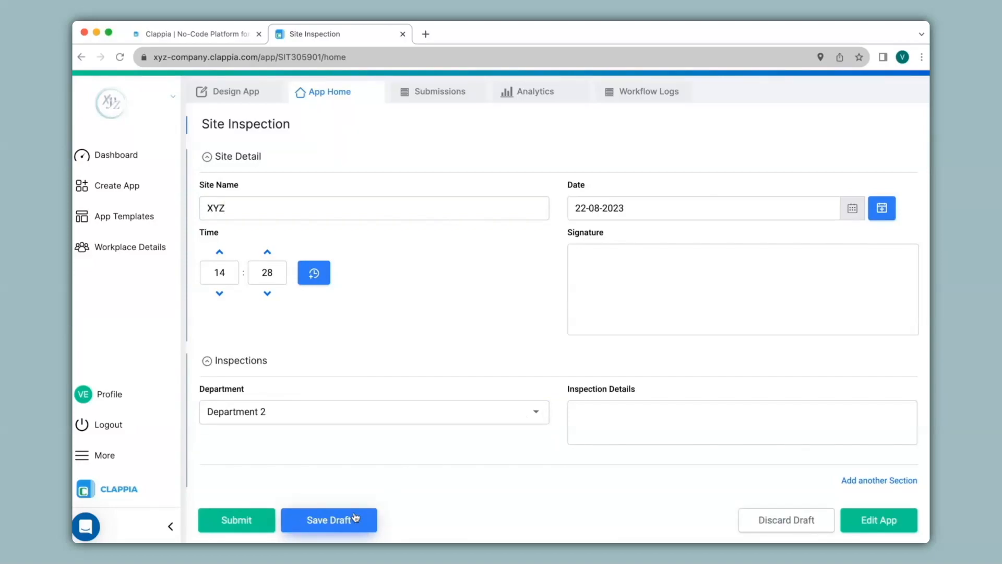
Close the Site Inspection app and reopen it in a new browser tab
left_click(403, 34)
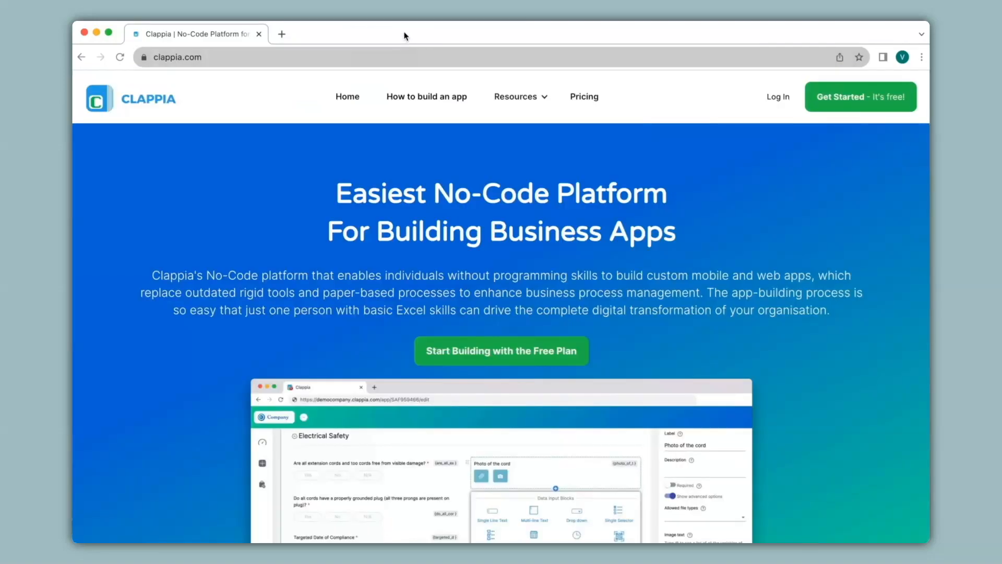
left_click(281, 34)
type("x")
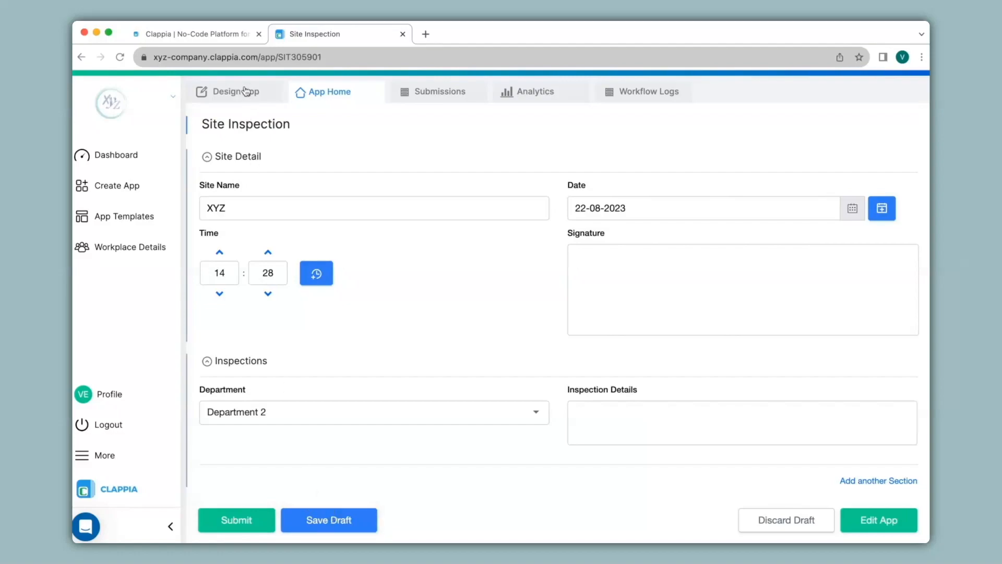
Open the app's design and set the submit button text to "Inspection Carried Out"
left_click(226, 93)
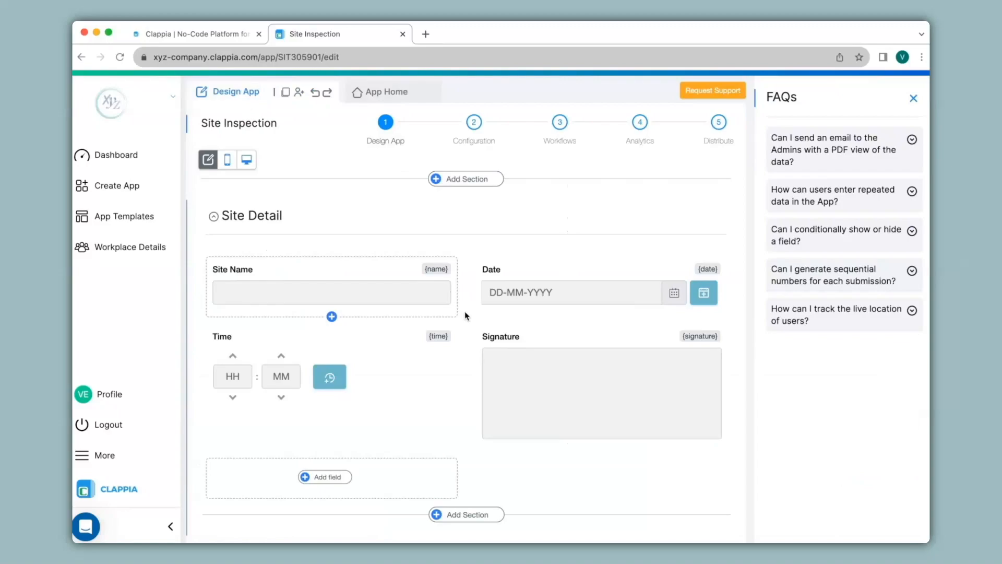
scroll(464, 311, "down", 8)
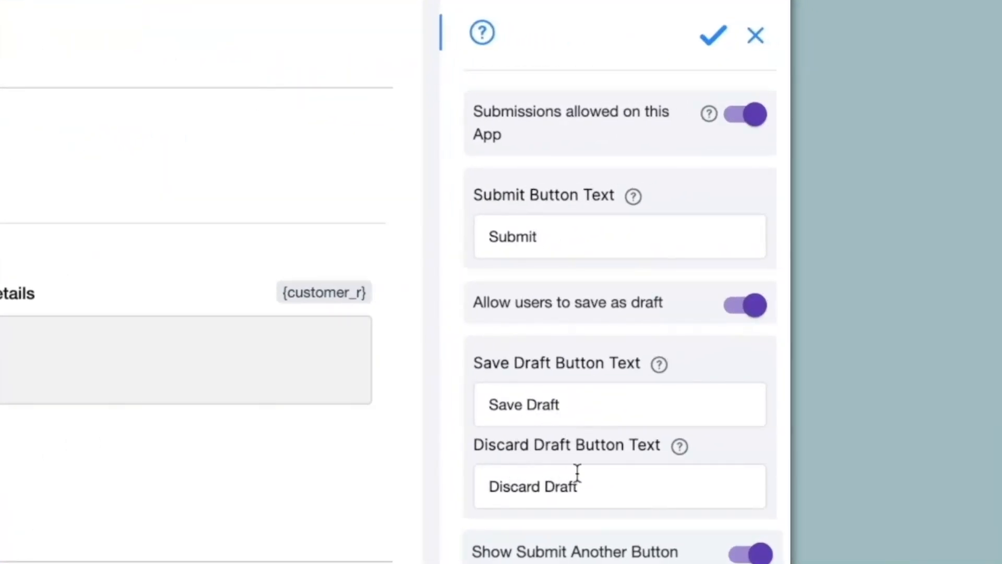
left_click_drag(557, 244, 474, 239)
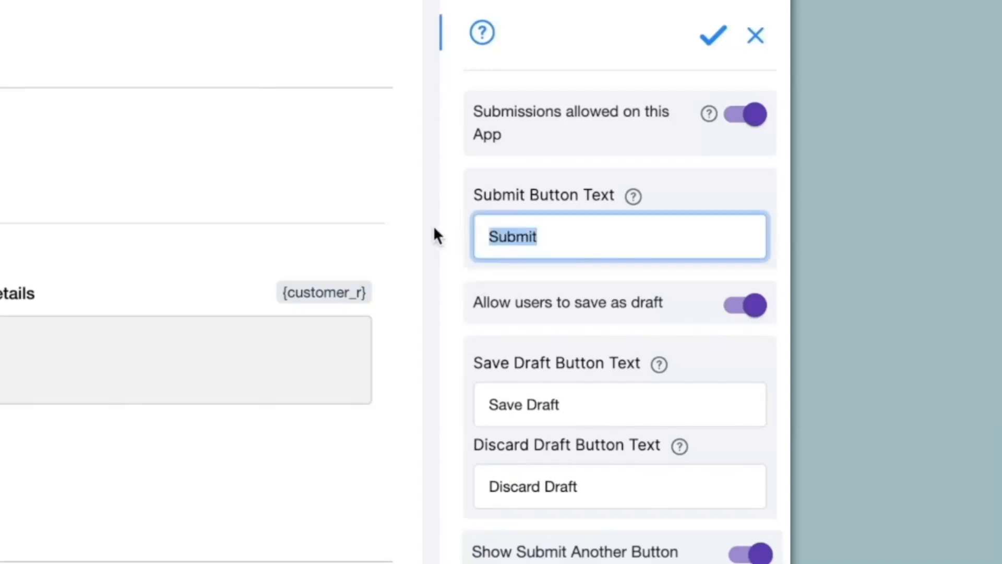
type("Inspection Carried Out")
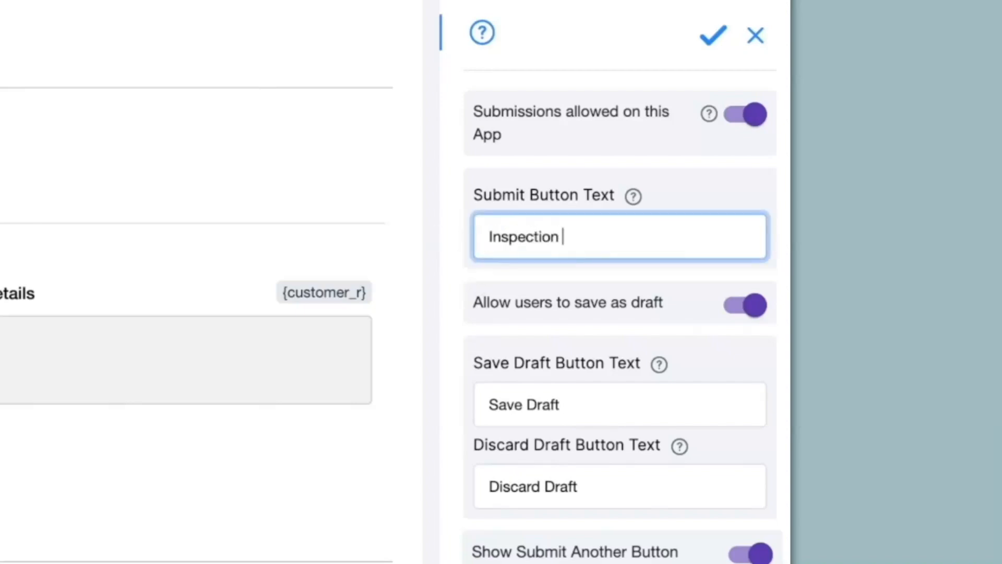
Set the save draft button text to "Save for Later", save the settings and return to the app home
left_click(604, 403)
key("BackSpace")
key("BackSpace")
key("BackSpace")
key("BackSpace")
key("BackSpace")
type("for Later")
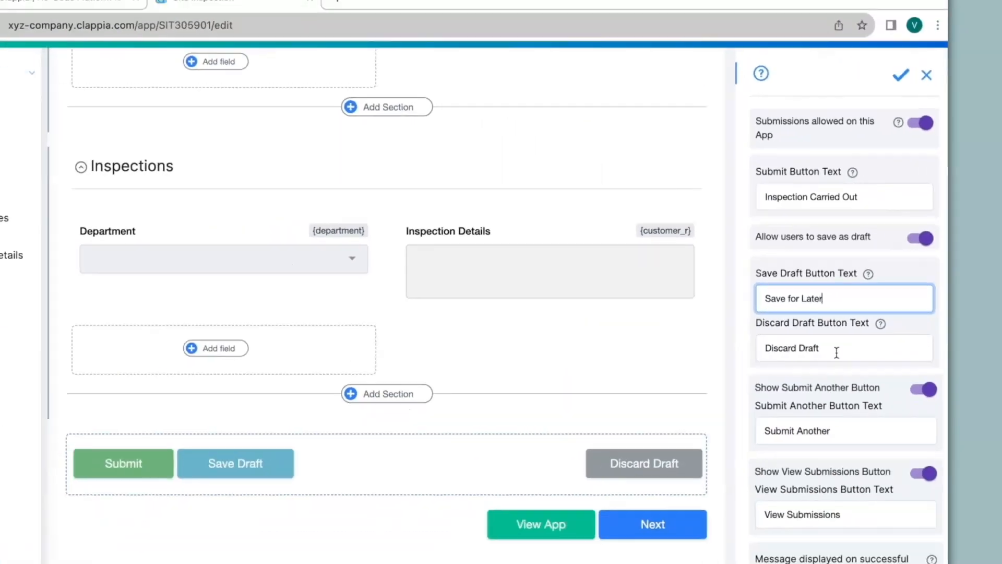
scroll(837, 353, "down", 5)
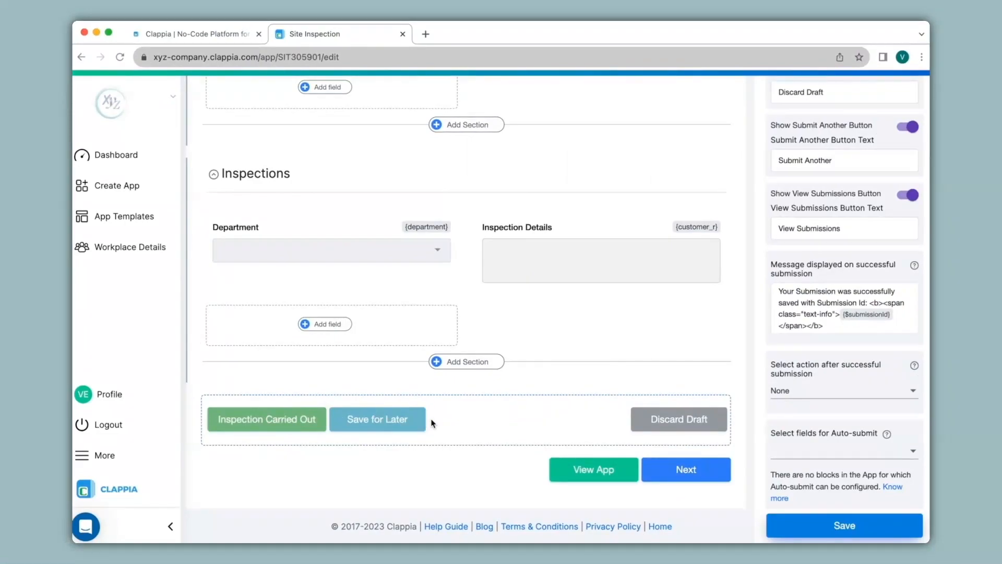
scroll(428, 420, "up", 8)
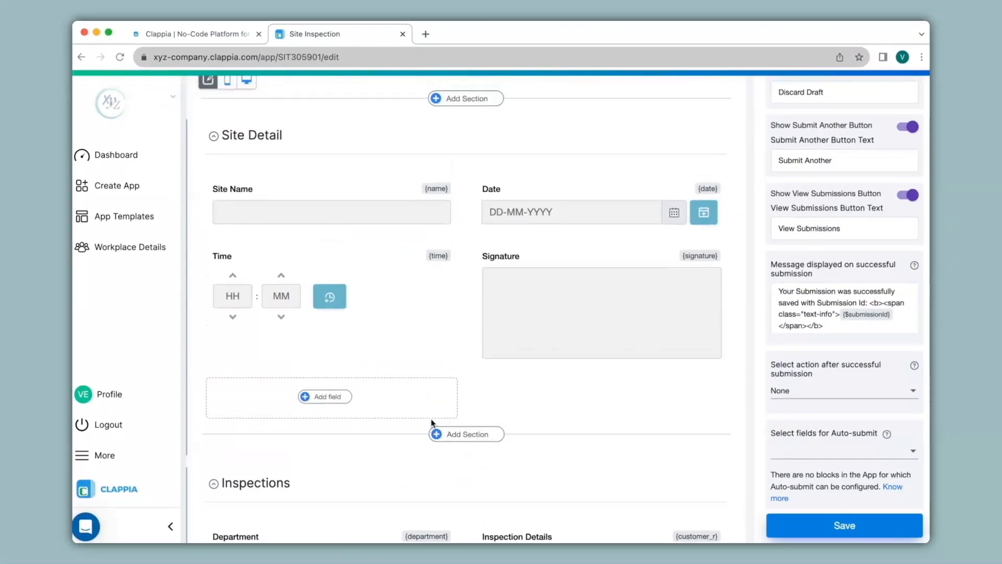
left_click(385, 93)
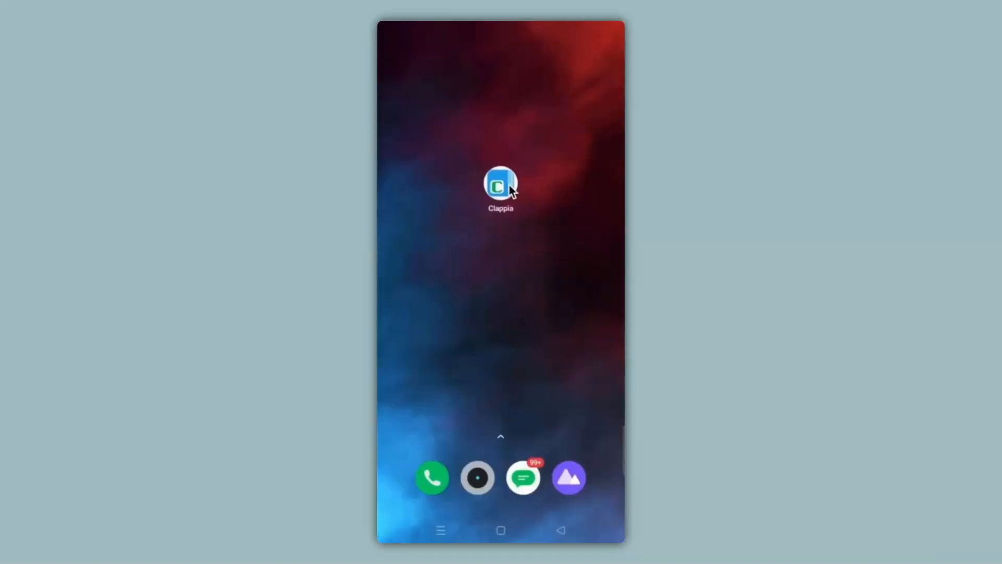
Open Site Inspection in the Clappia mobile app and view the buttons at the end of the form
left_click(508, 184)
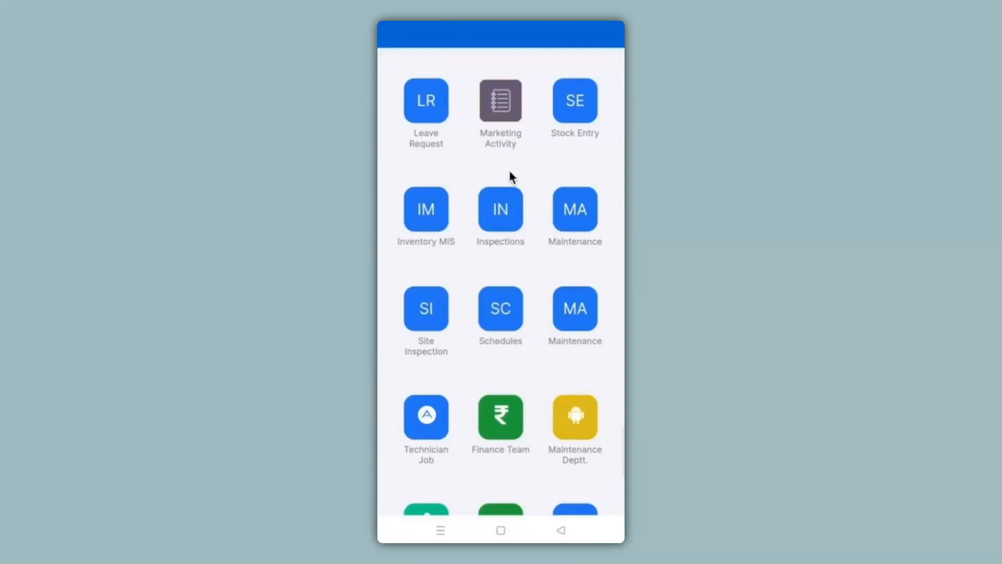
left_click(427, 323)
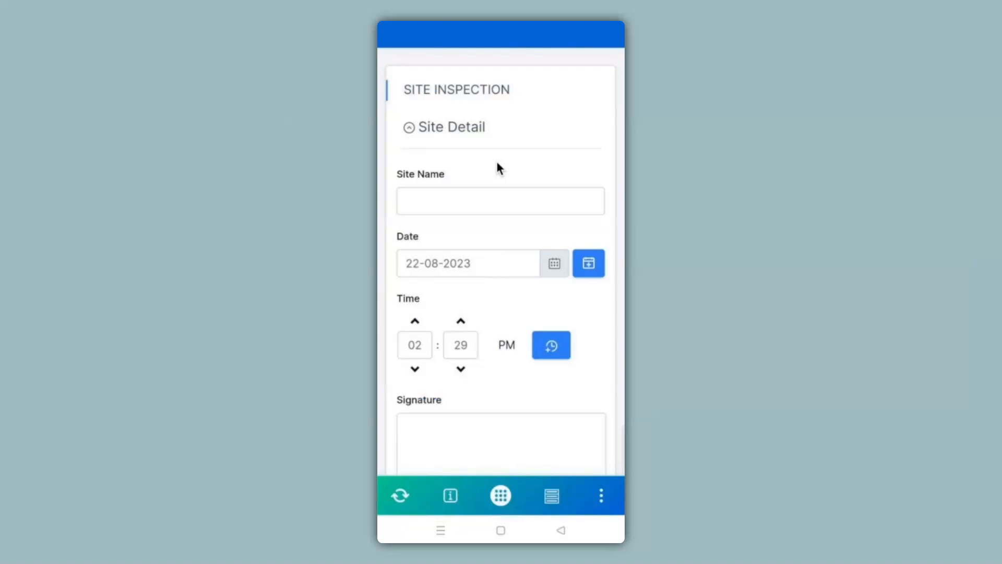
scroll(498, 165, "down", 5)
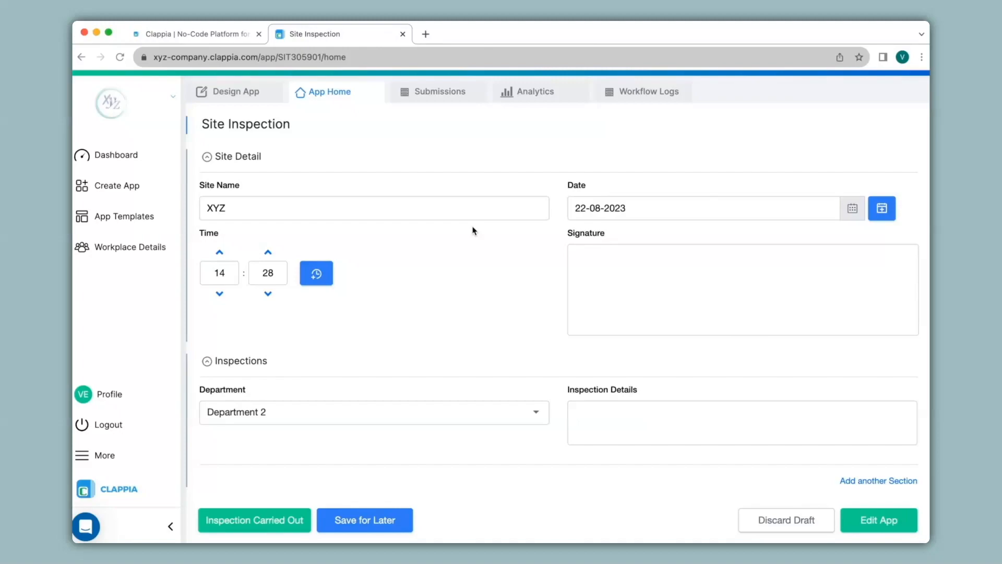
Discard the saved draft in the web form, confirm the reset and reopen the app's design
left_click(796, 525)
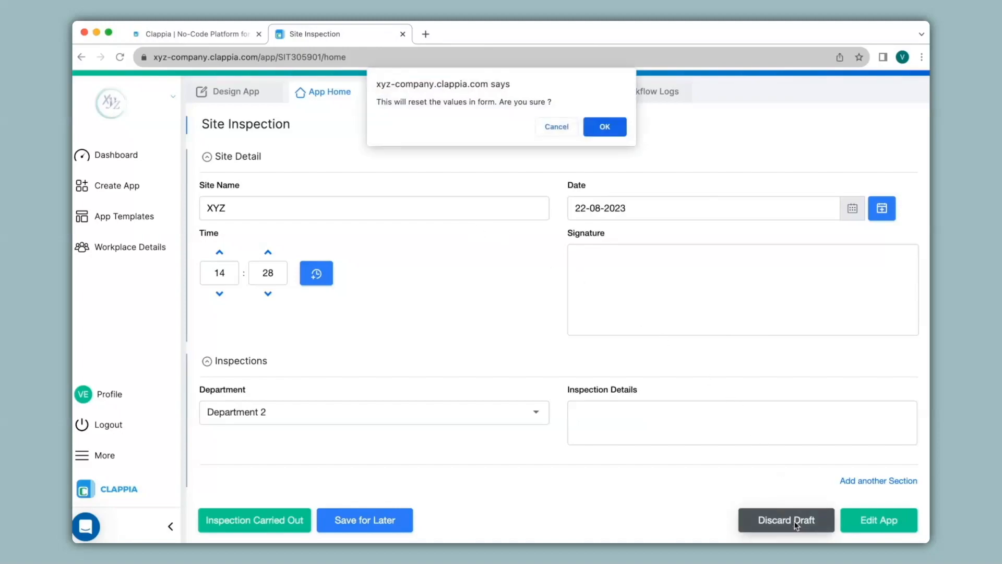
left_click(621, 126)
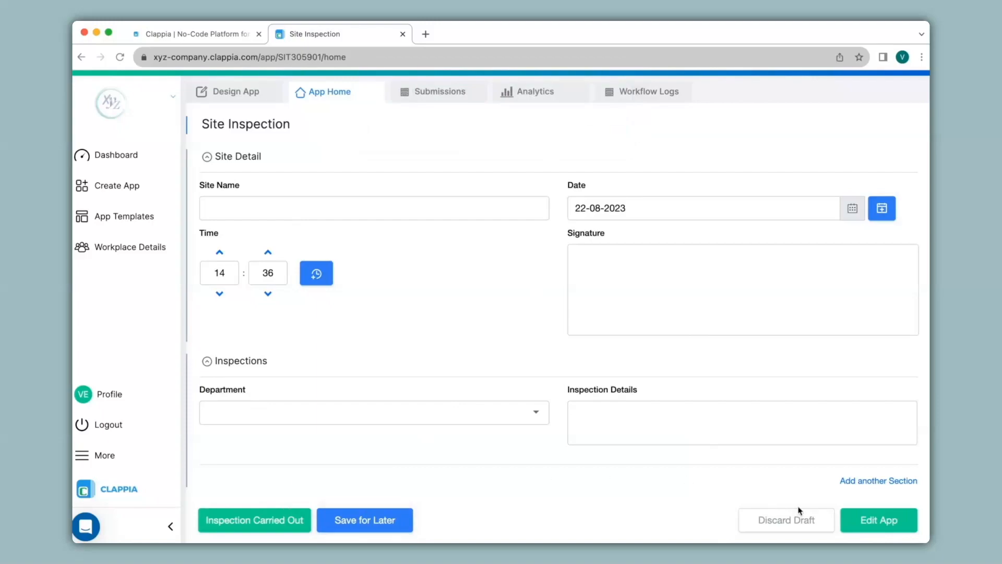
left_click(242, 101)
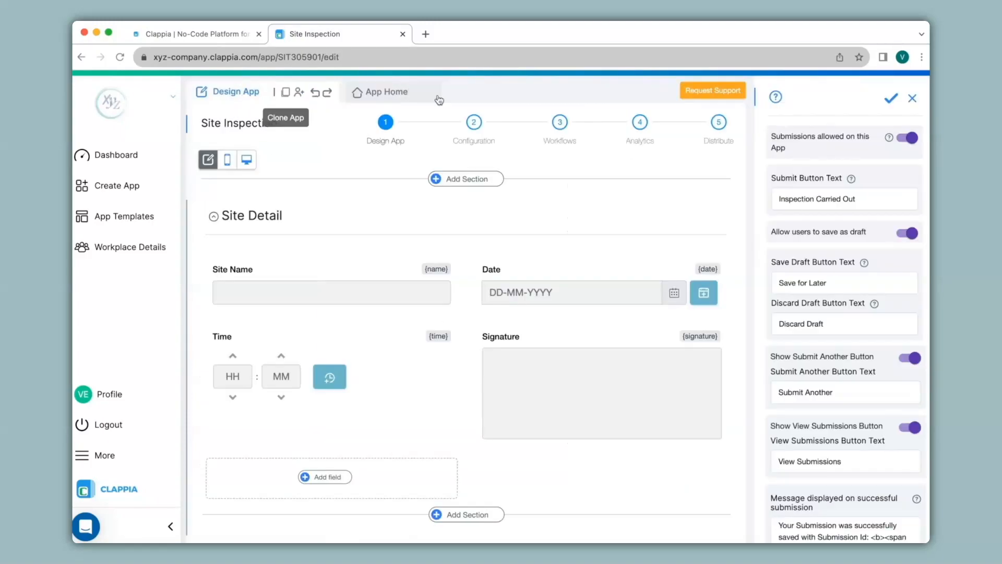
Translate the submit button text "Inspection Carried Out" into Hindi with Google Translate and copy the translation
left_click_drag(865, 200, 759, 198)
key("ctrl+c")
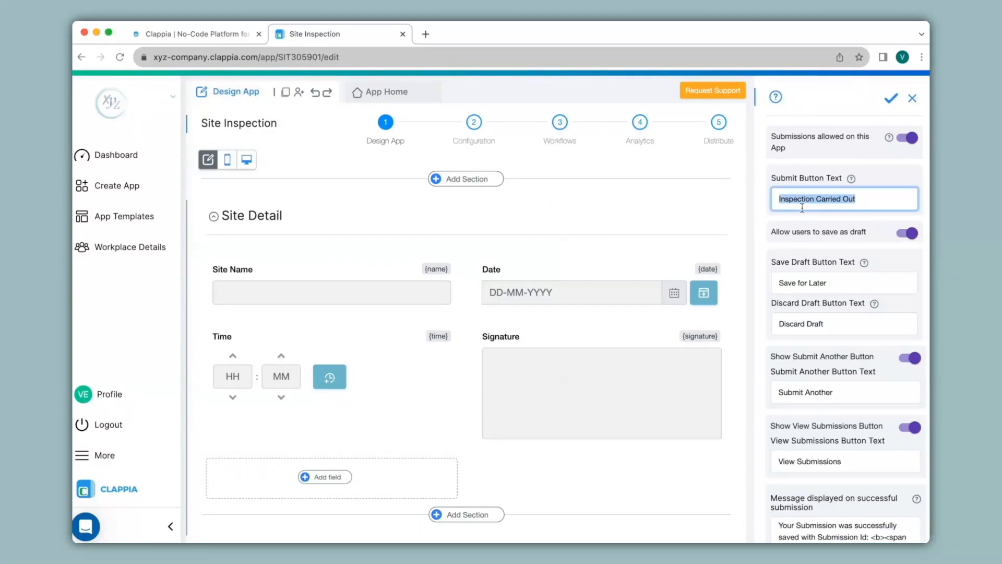
left_click(425, 34)
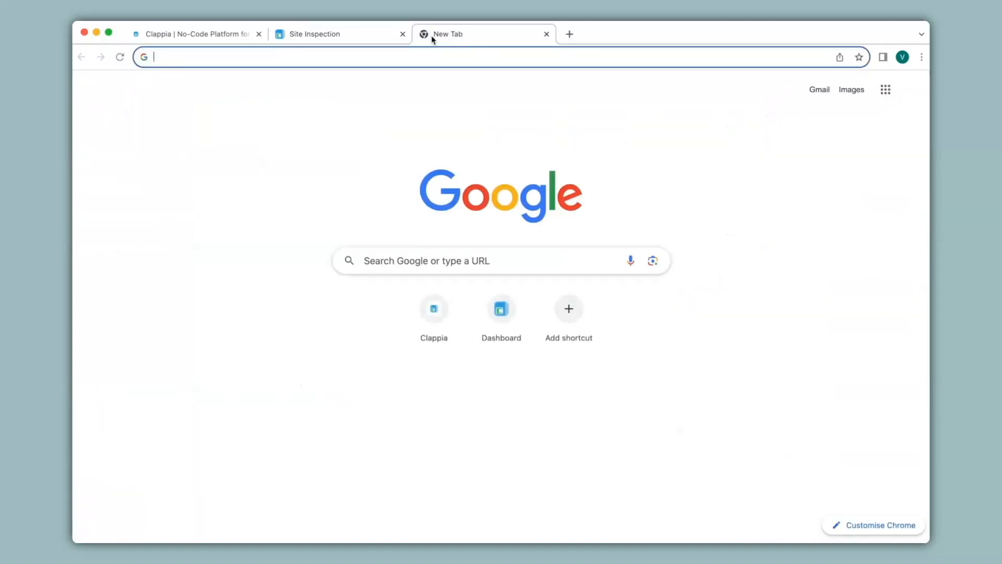
type("google translate")
key("Return")
left_click(452, 205)
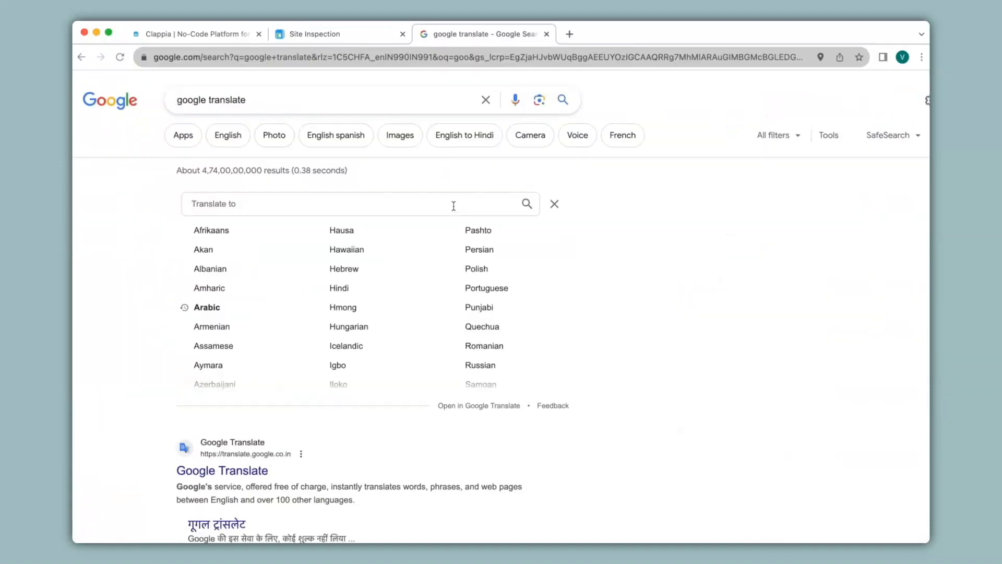
left_click(340, 288)
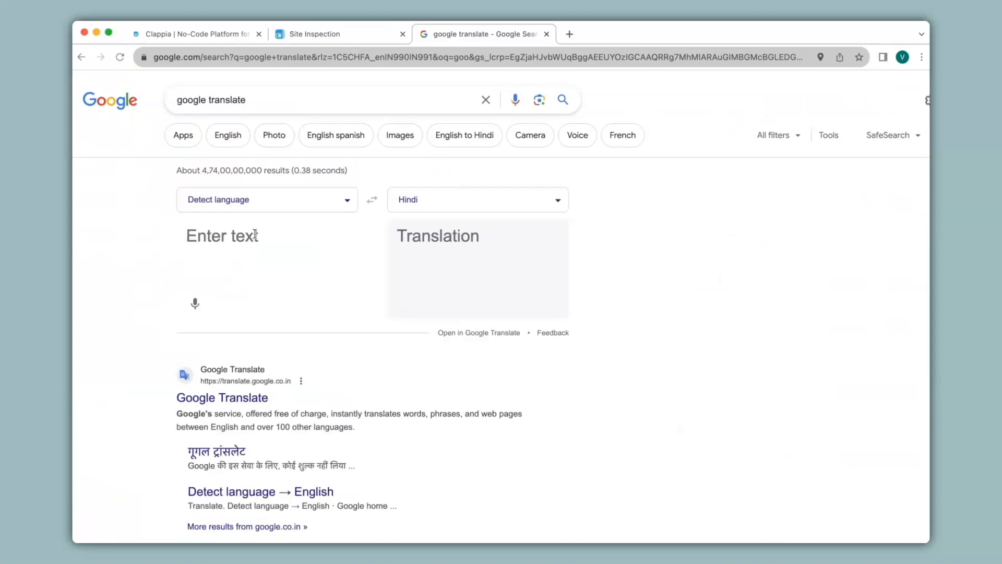
key("ctrl+v")
left_click(407, 328)
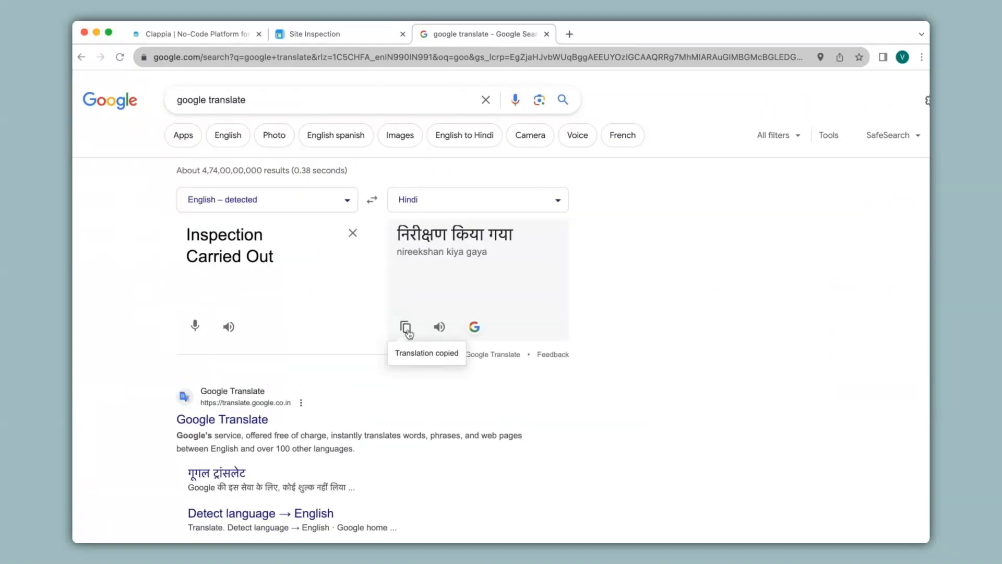
Set the submit, save draft and discard draft button texts to निरीक्षण किया गया, भविष्य के लिए बचाओ and मसौदा त्यागें, and save
left_click(315, 34)
key("ctrl+v")
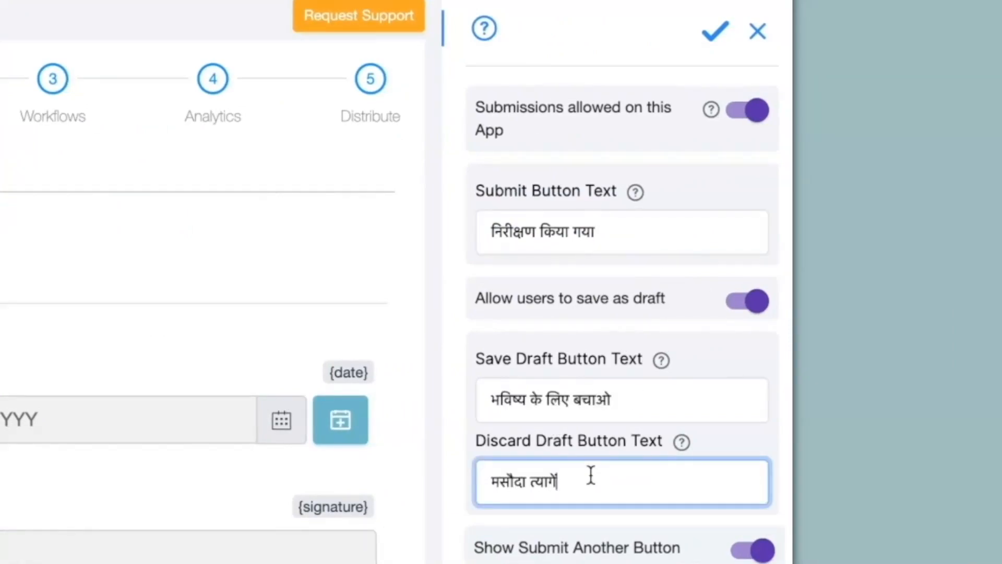
scroll(589, 474, "down", 5)
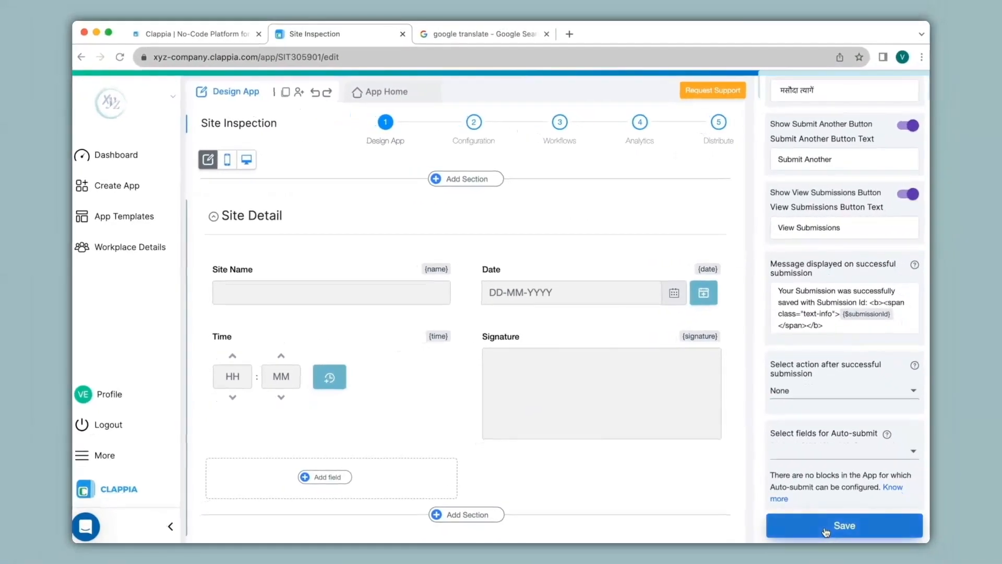
scroll(297, 475, "down", 8)
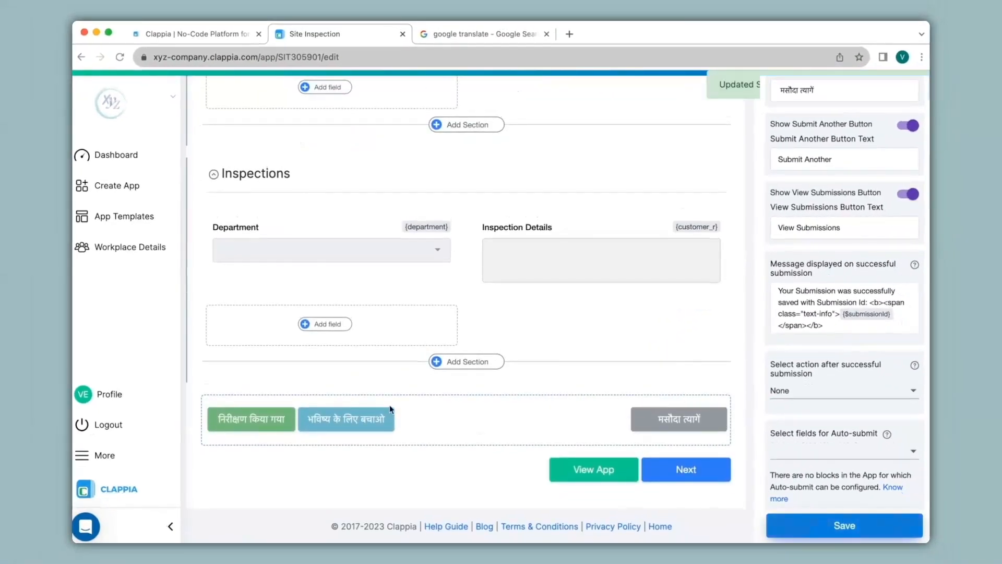
scroll(531, 441, "up", 6)
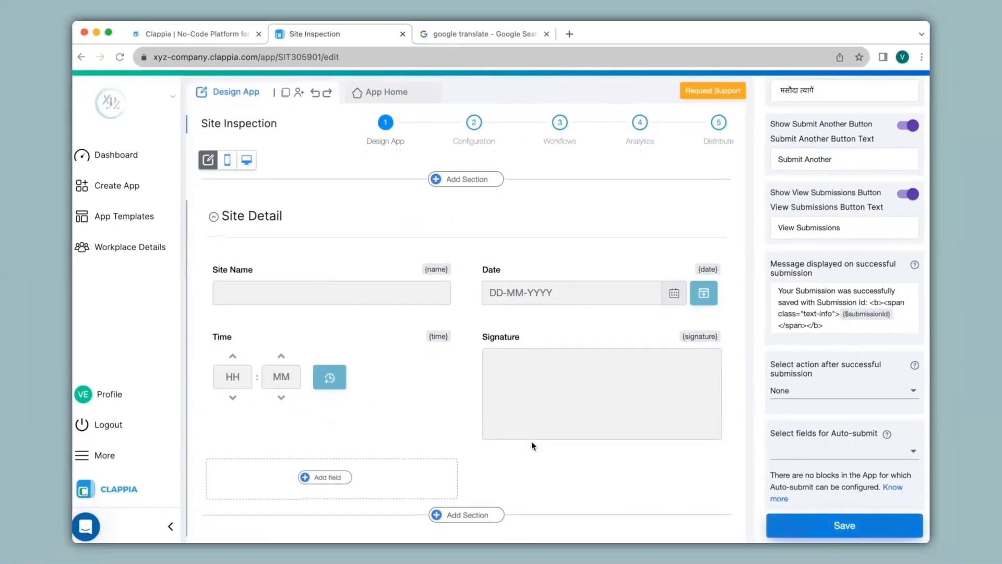
Submit a site inspection from the app home with site name XYZ and a hand-drawn signature
left_click(360, 94)
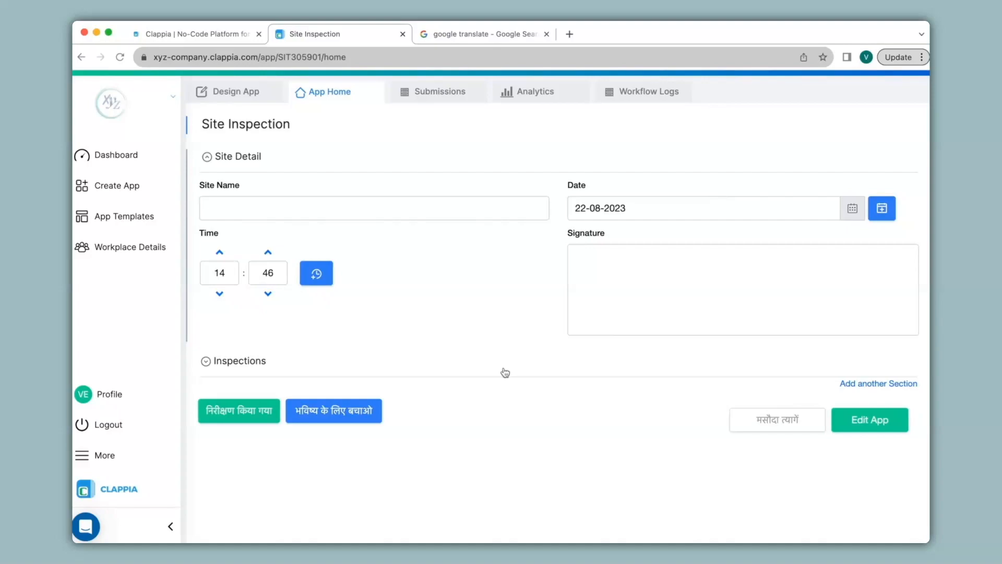
left_click(321, 203)
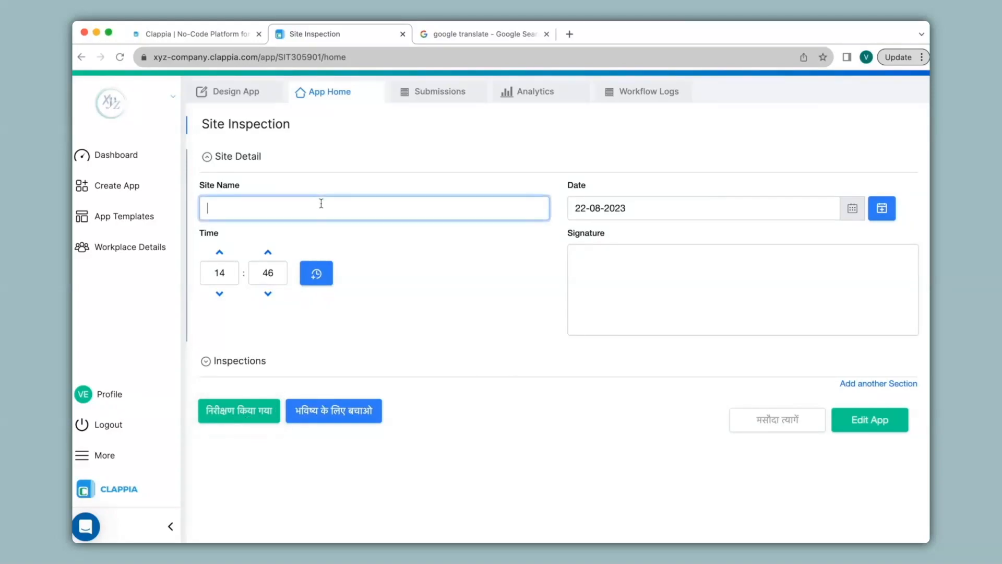
type("XYZ")
mouse_move(650, 258)
left_mouse_down()
mouse_move(694, 330)
mouse_move(787, 272)
left_mouse_up()
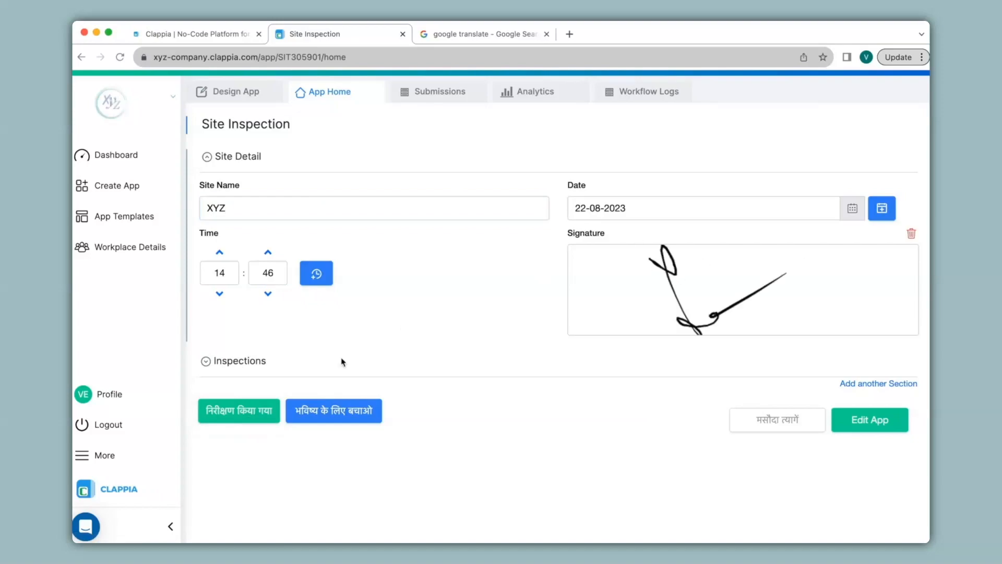
left_click(259, 415)
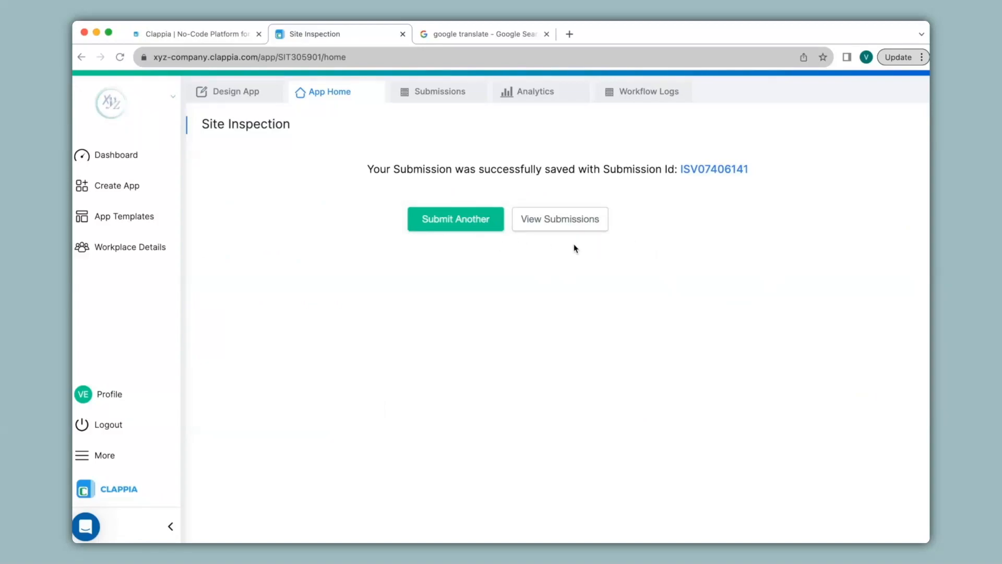
Set the submit, save draft and discard draft button texts to Inspection Carried Out, Save for Later and Discard Draft, and save the settings
left_click(239, 96)
triple_click(846, 183)
type("Inspection Carried Out")
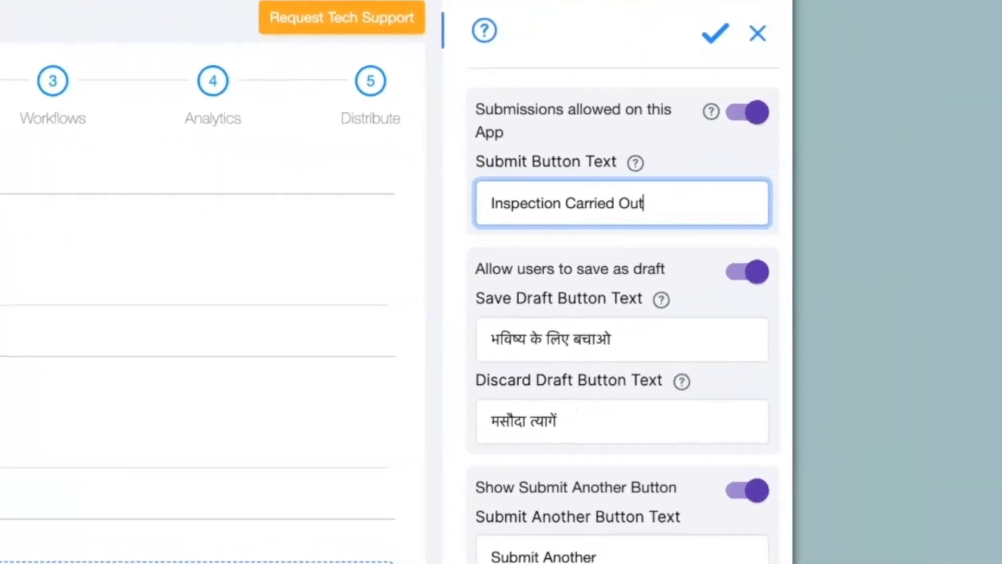
triple_click(665, 339)
type("Save for Later")
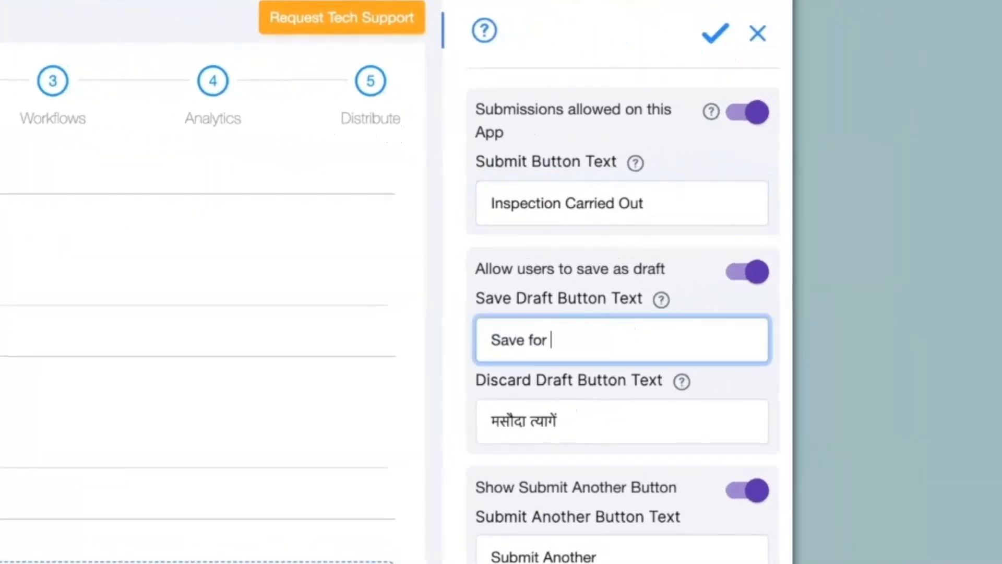
triple_click(659, 424)
type("Discard Draft")
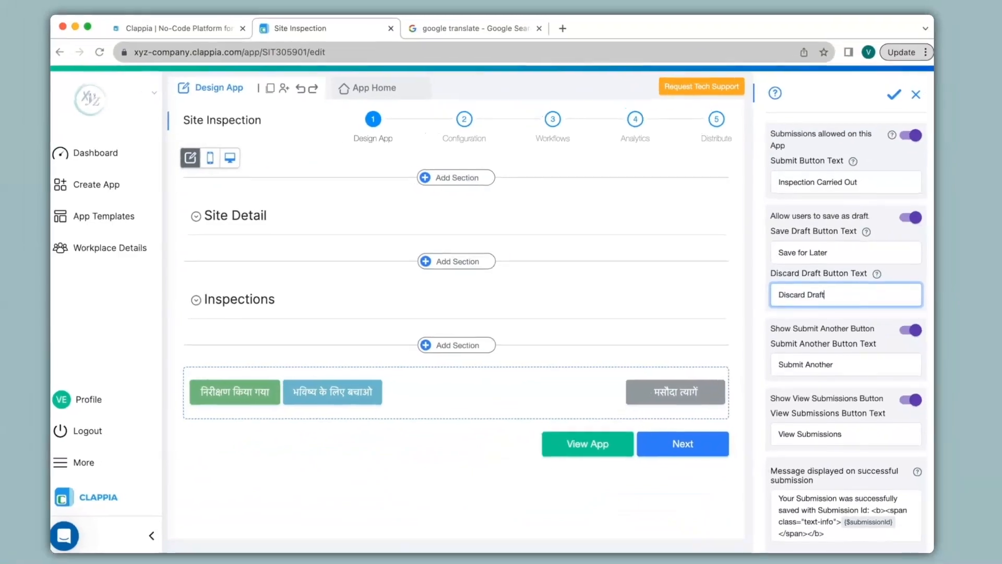
scroll(845, 418, "down", 5)
left_click(812, 532)
Set the submit another button text to Submit Another Form and the view submissions button text to View All Your Submissions, and save
scroll(833, 350, "up", 5)
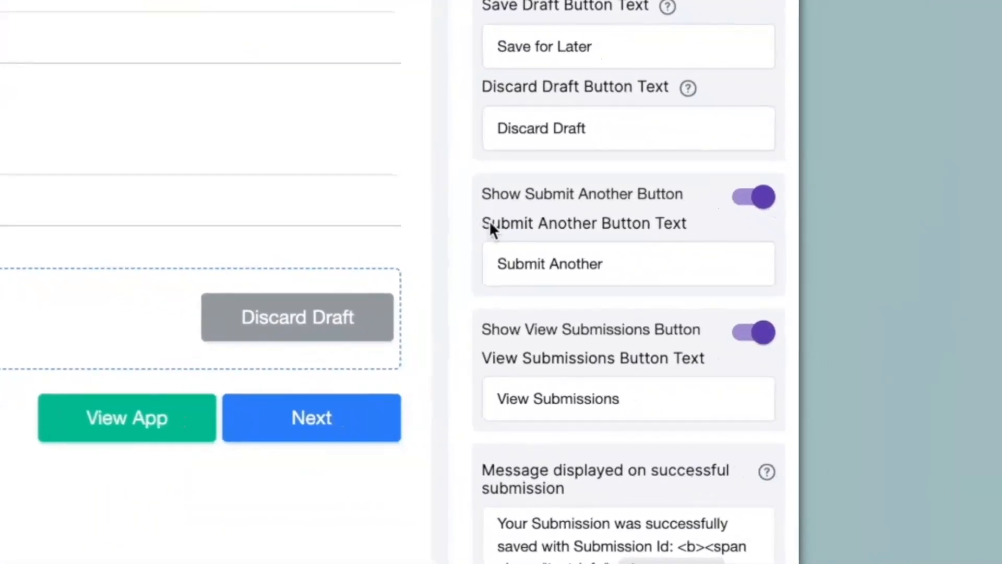
left_click_drag(484, 222, 690, 223)
left_click(691, 223)
left_click_drag(482, 362, 646, 360)
left_click(626, 266)
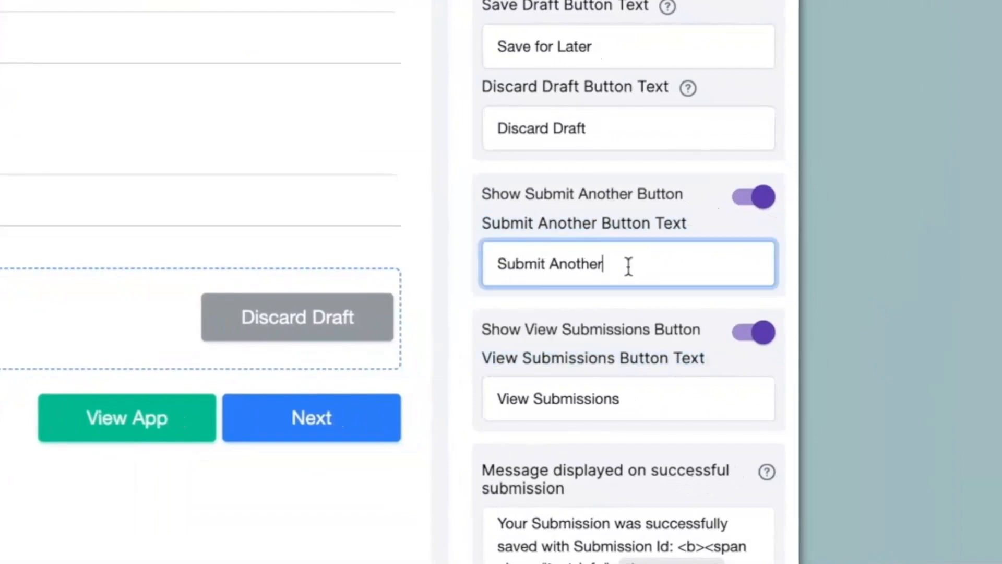
type("Form")
scroll(595, 335, "down", 2)
left_click(530, 316)
type("All Your")
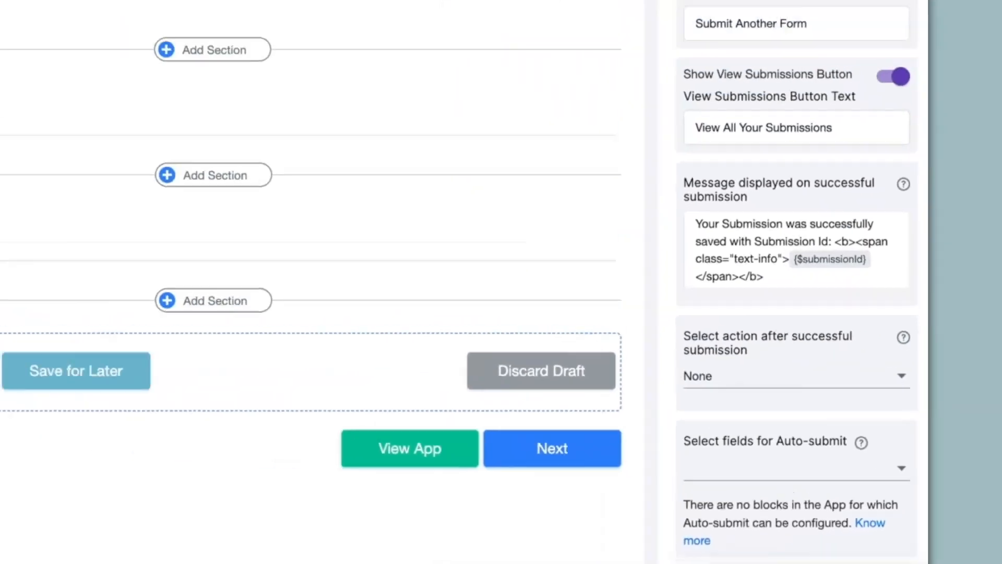
left_click(833, 528)
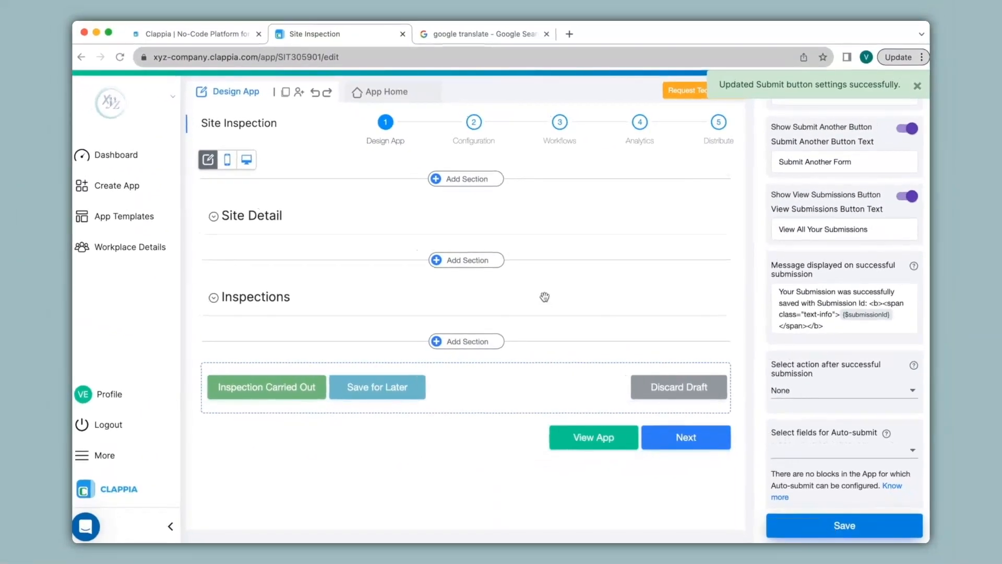
Submit a site inspection from the app home with site name XYZ and a hand-drawn signature to test the new button texts
left_click(360, 92)
left_click(313, 208)
type("XYZ")
left_click_drag(609, 292, 669, 294)
left_click(259, 411)
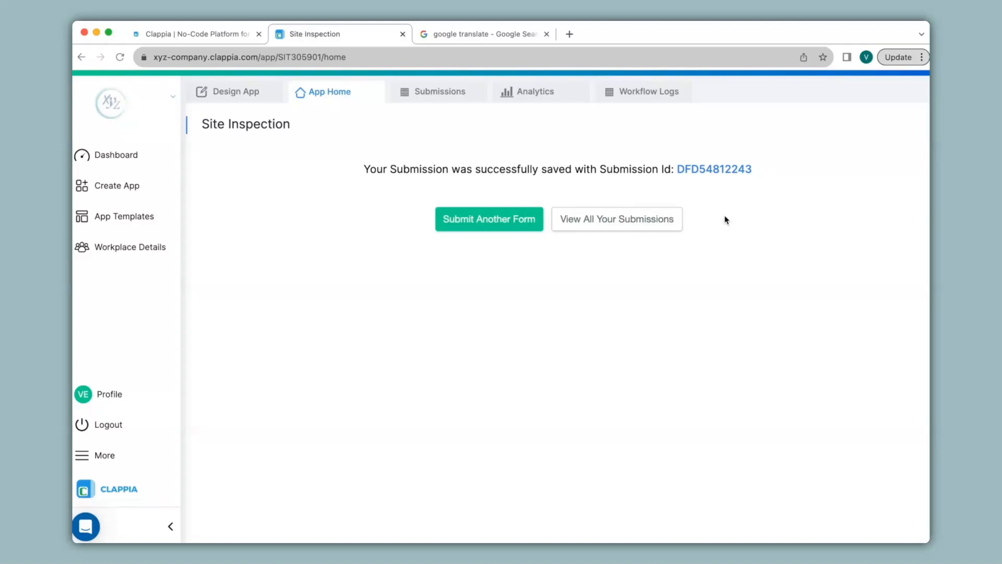
Add a print template in the app's print settings, save it with its default content and close the template editor
left_click(235, 93)
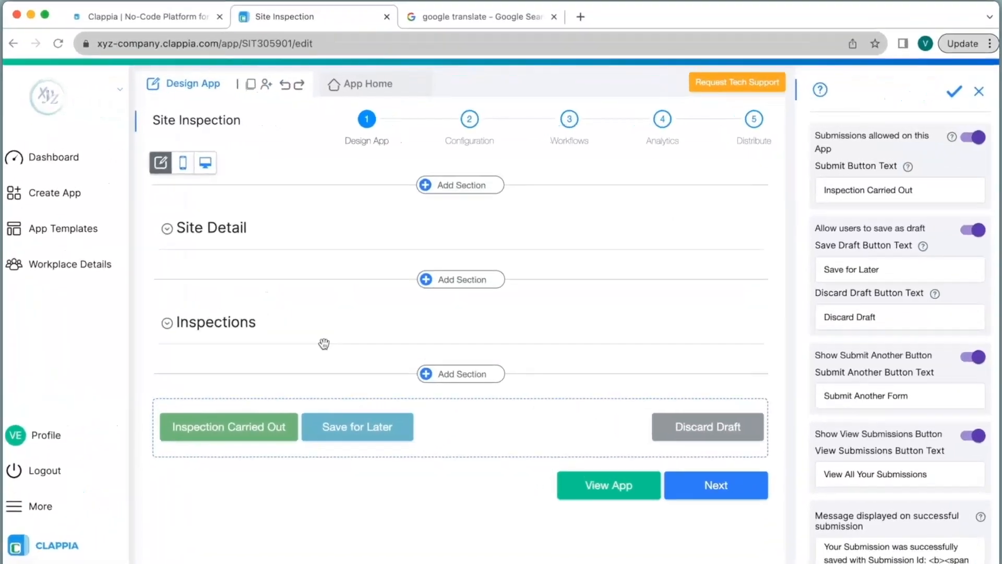
left_click(470, 125)
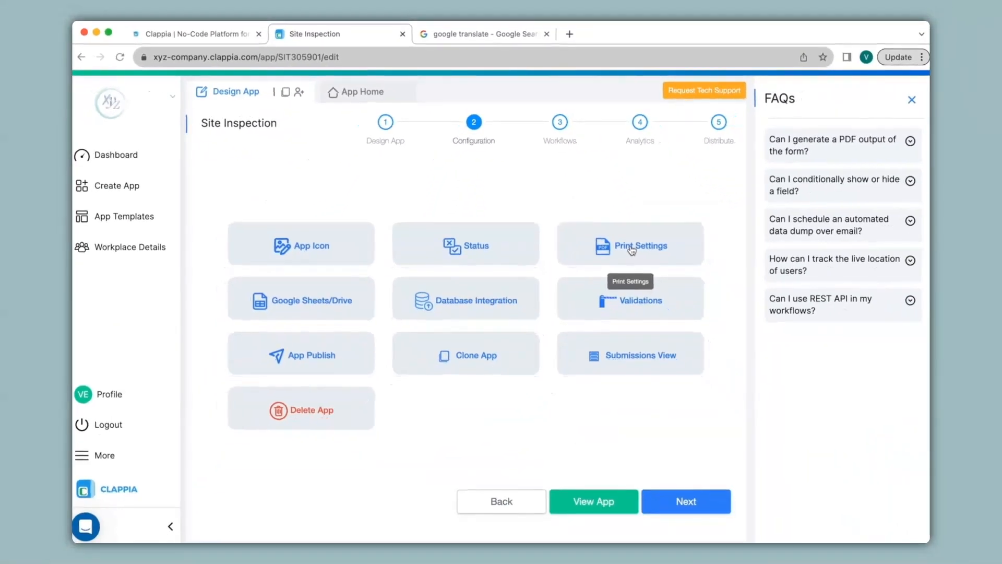
left_click(760, 460)
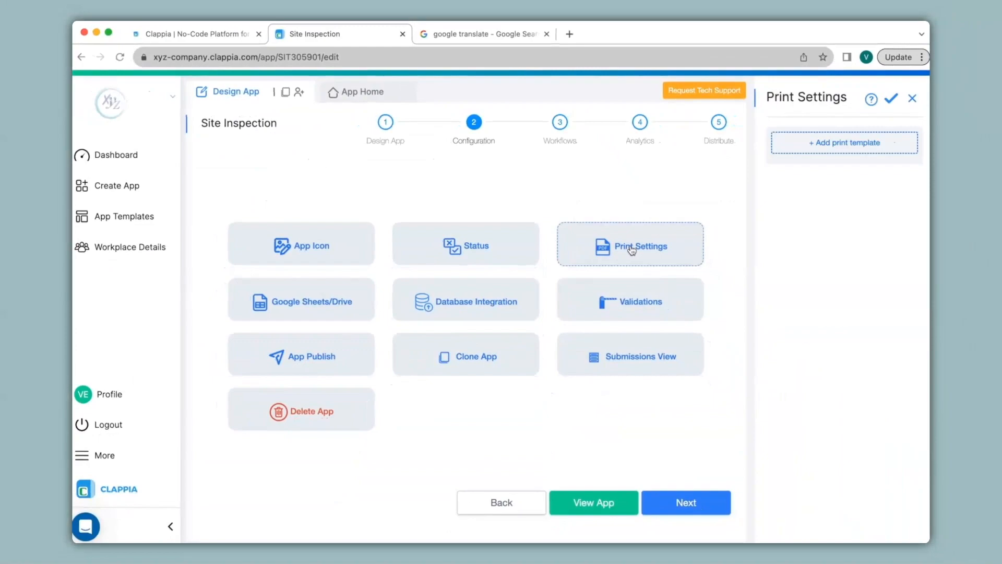
left_click(828, 143)
left_click(782, 141)
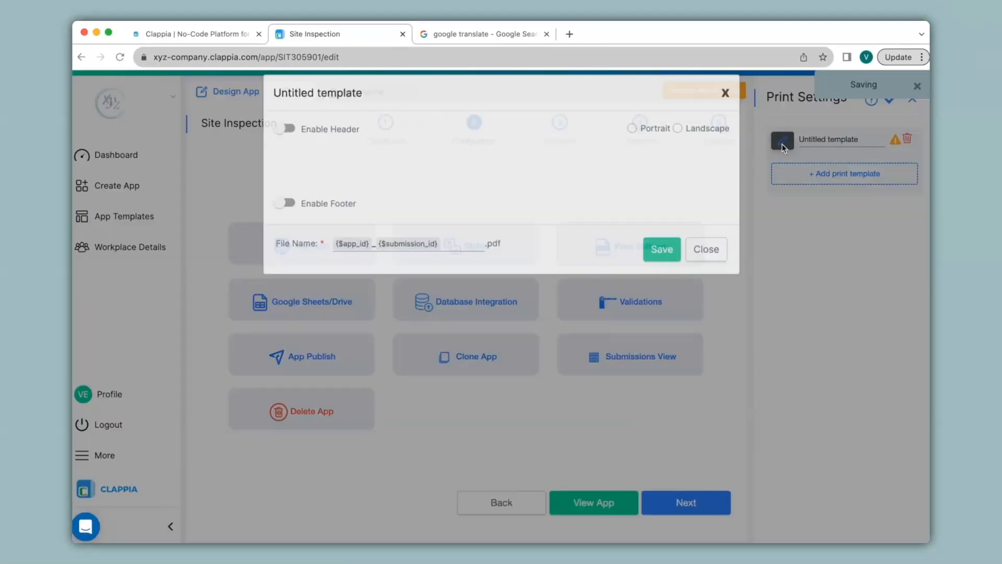
left_click(662, 504)
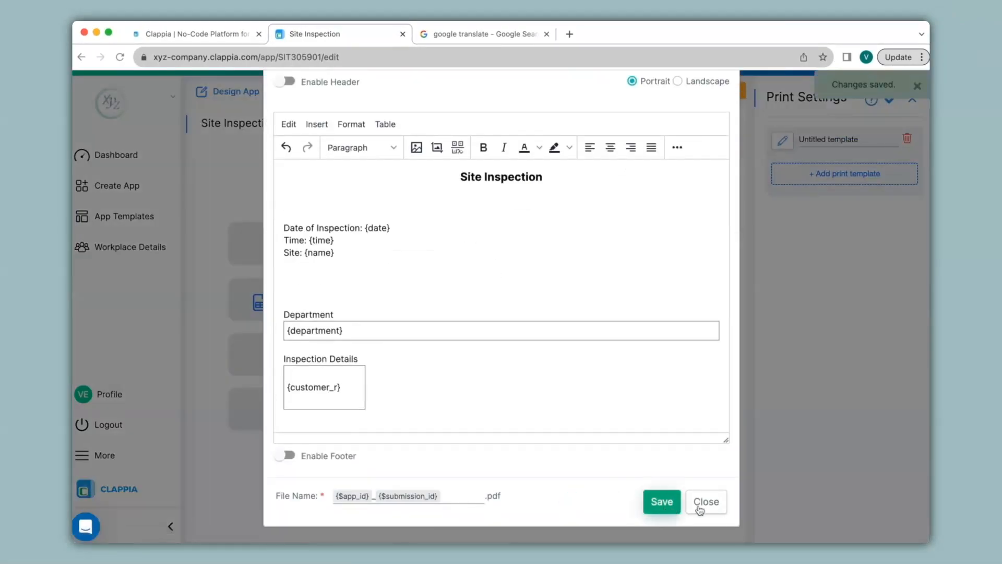
left_click(704, 502)
Enable the print submissions button in the submit button settings, set its text to Print Preview and save
left_click(384, 123)
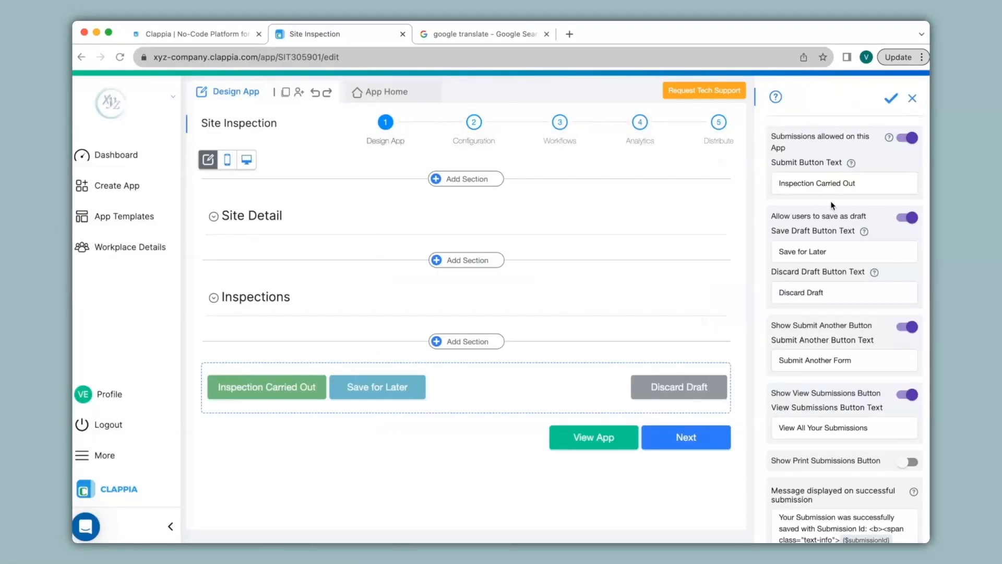
scroll(788, 198, "down", 5)
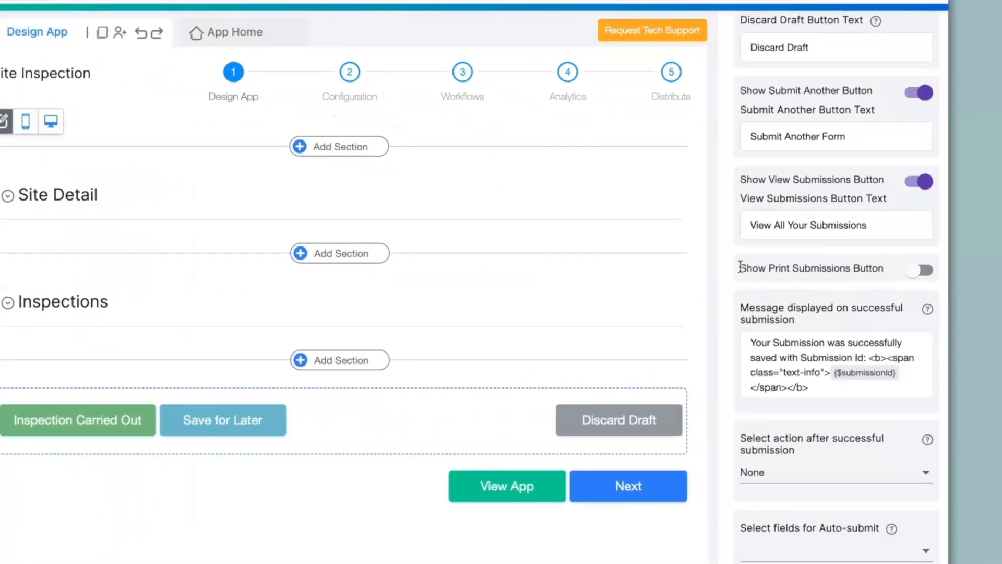
left_click_drag(741, 267, 882, 263)
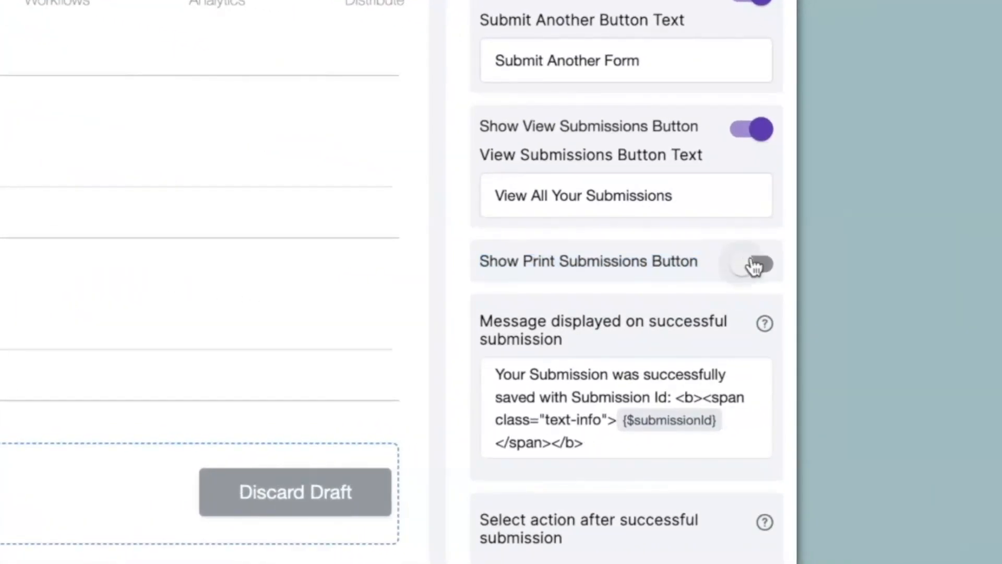
left_click(760, 264)
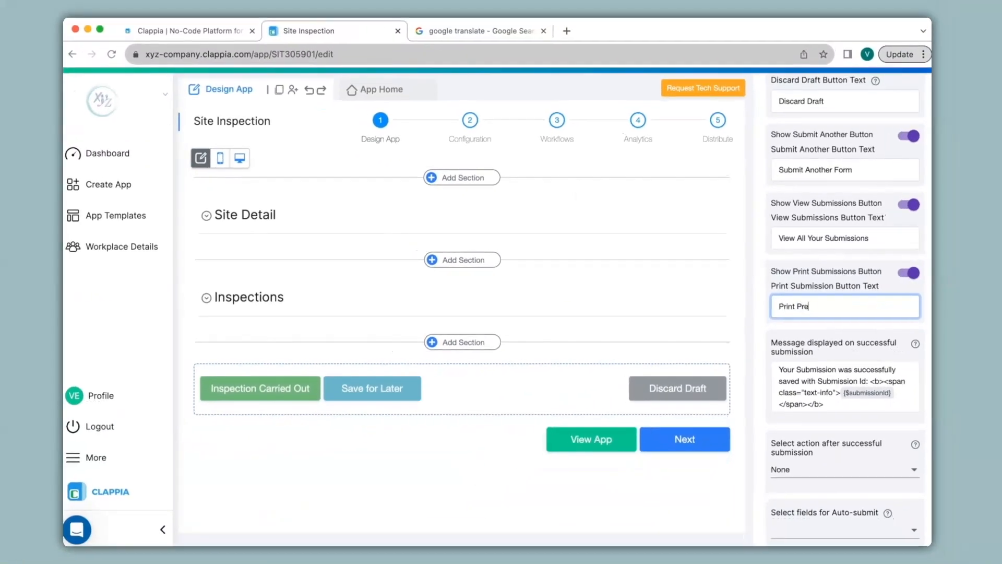
scroll(813, 326, "down", 4)
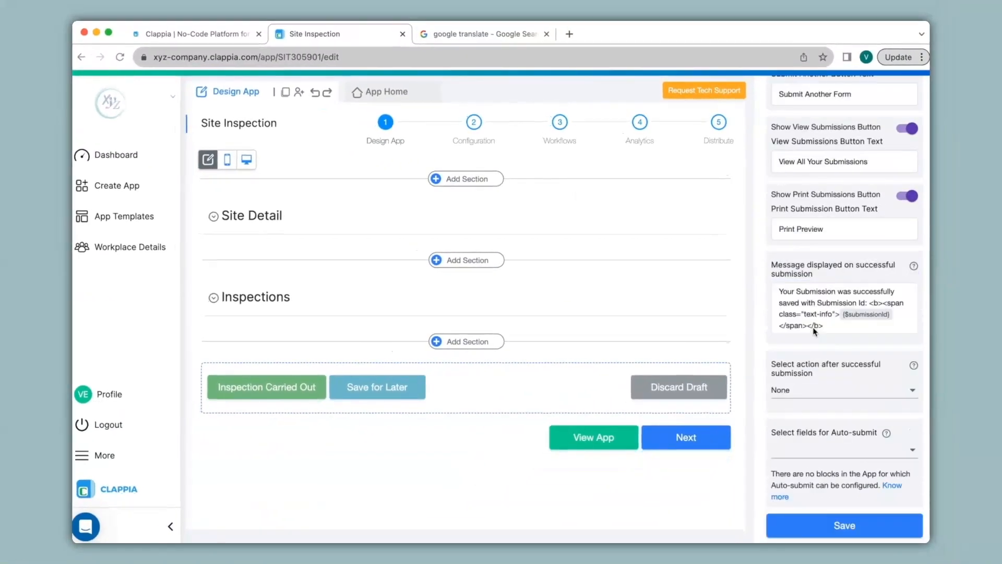
left_click(836, 526)
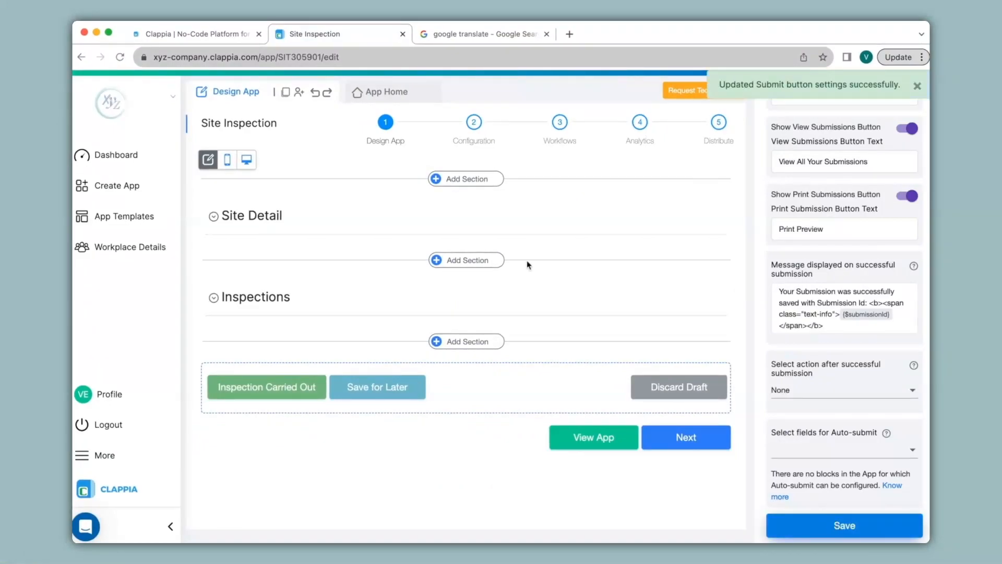
Submit another signed site inspection from the app home and open the print preview of the submission
left_click(384, 93)
left_click_drag(680, 317, 725, 314)
left_click(291, 418)
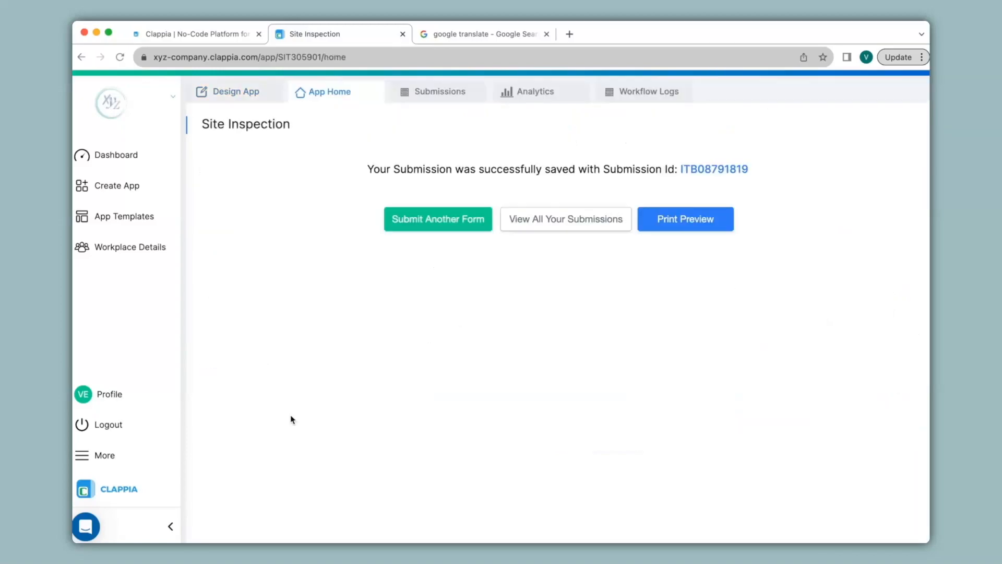
left_click(697, 228)
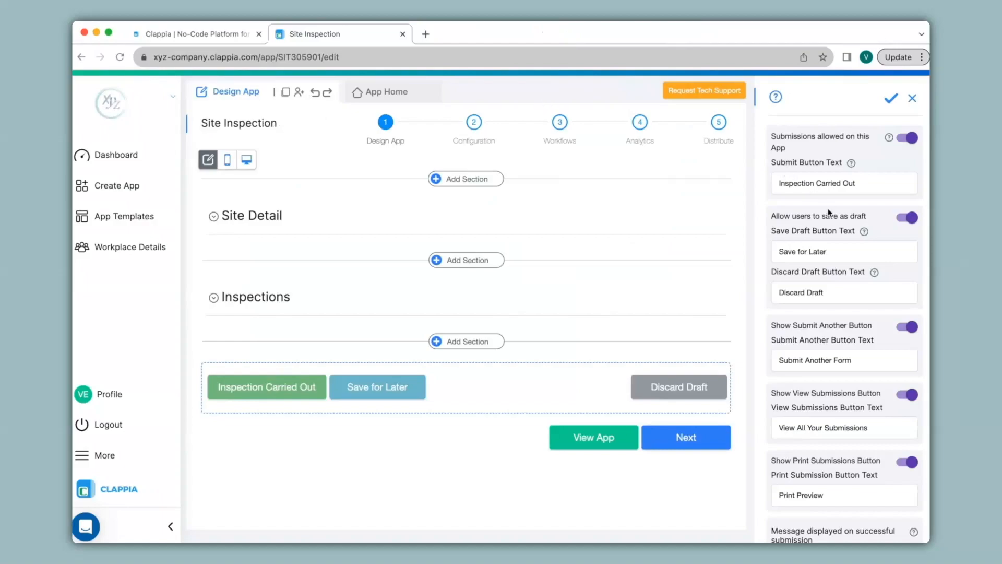
Go to the message displayed on successful submission in the submit button settings
scroll(830, 212, "down", 5)
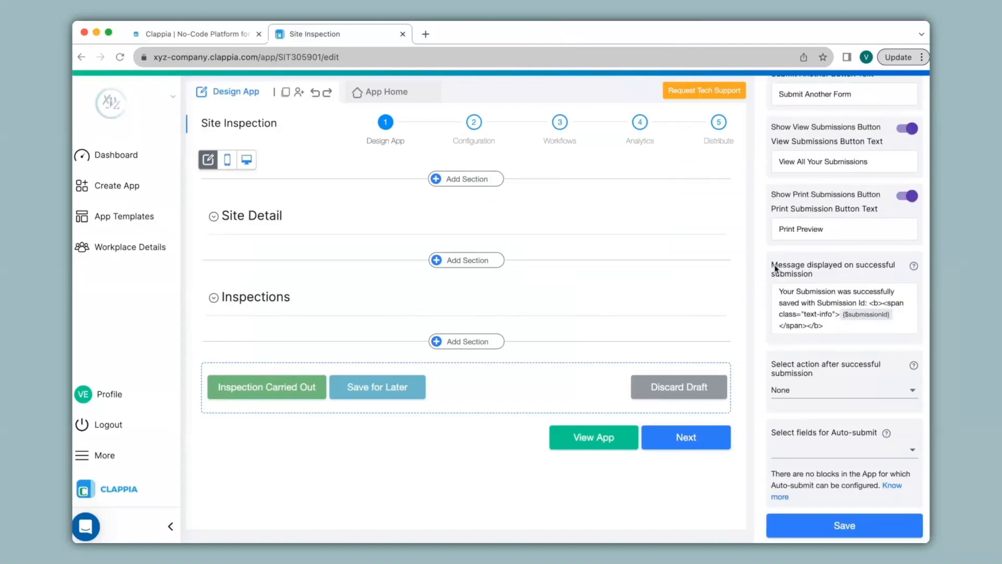